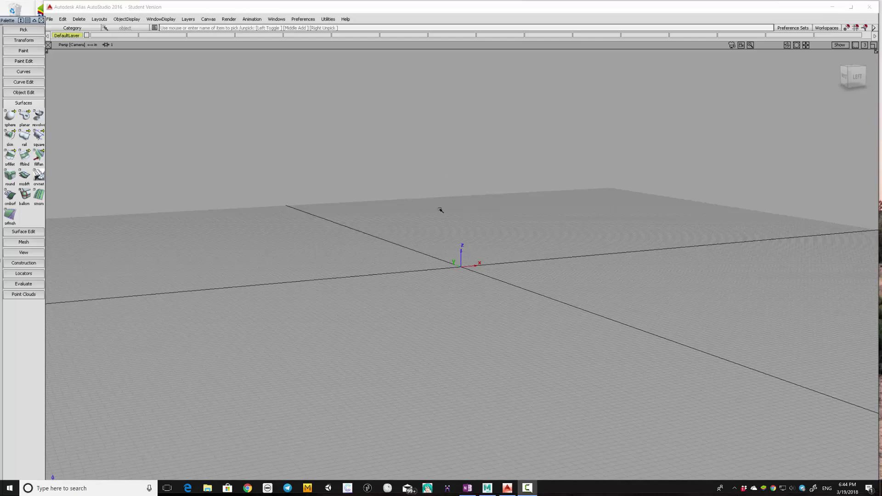
left_click_drag(358, 248, 498, 282, "alt+shift")
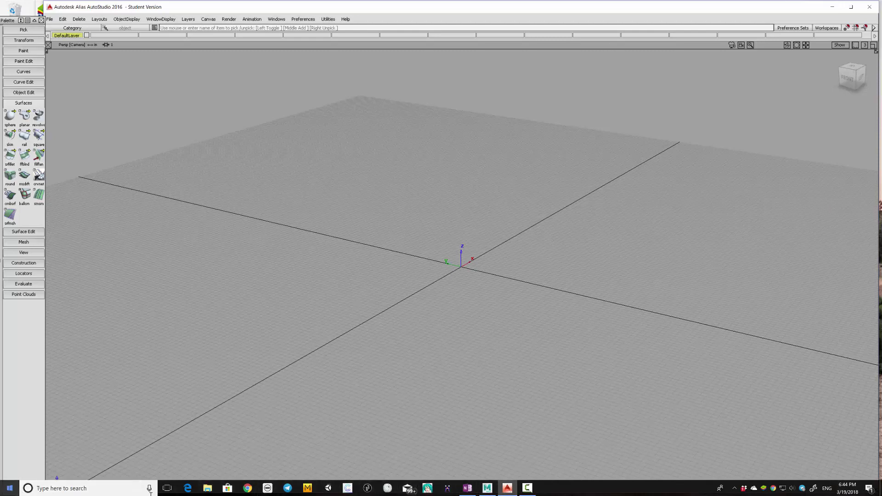
left_click(629, 494)
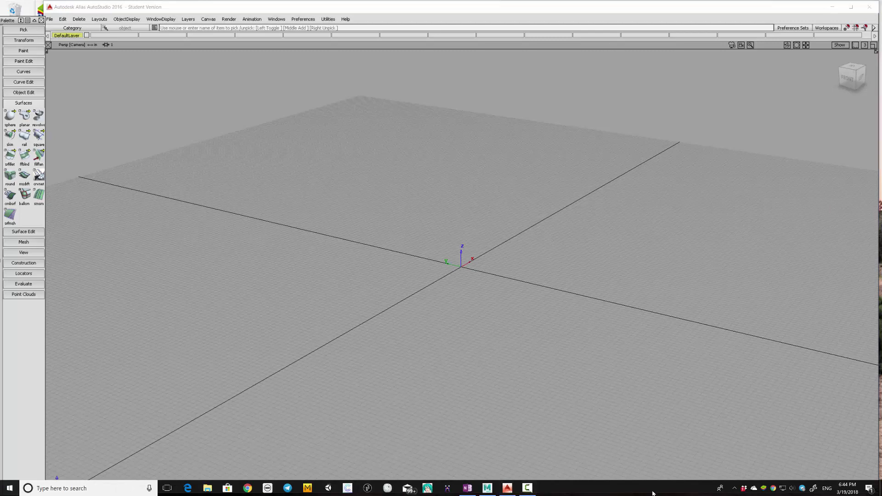
- Move the tool palette up into the upper-left corner of the screen
mouse_move(9, 20)
left_mouse_down()
mouse_move(80, 21)
mouse_move(17, 20)
mouse_move(10, 6)
left_mouse_up()
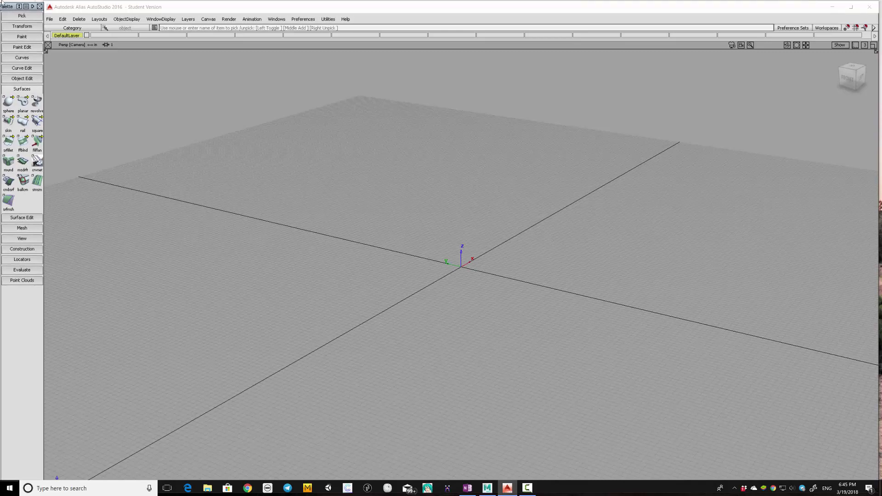
left_click_drag(5, 4, 5, 4)
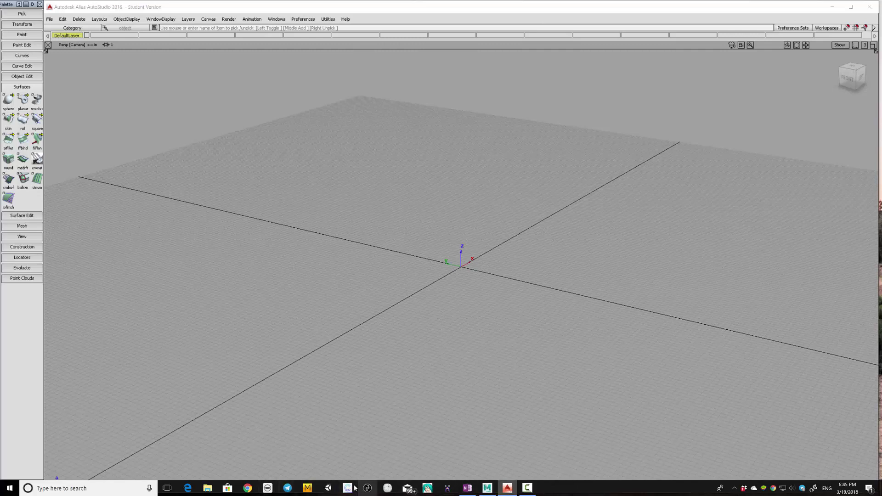
- Unlock the Windows taskbar and move it to the left edge of the screen
left_click(9, 488)
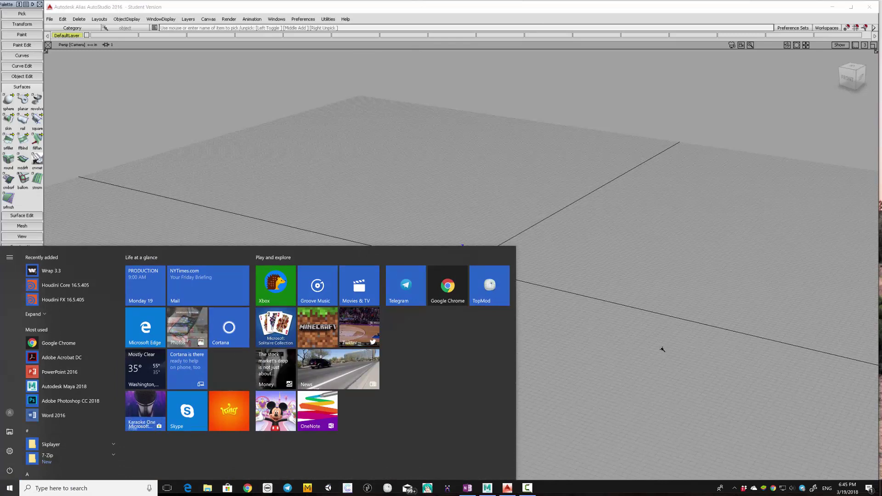
left_click(9, 488)
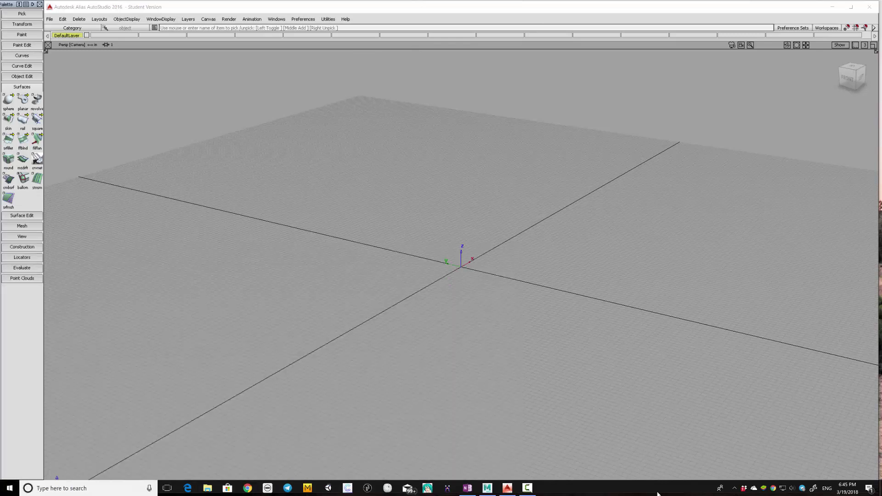
right_click(633, 490)
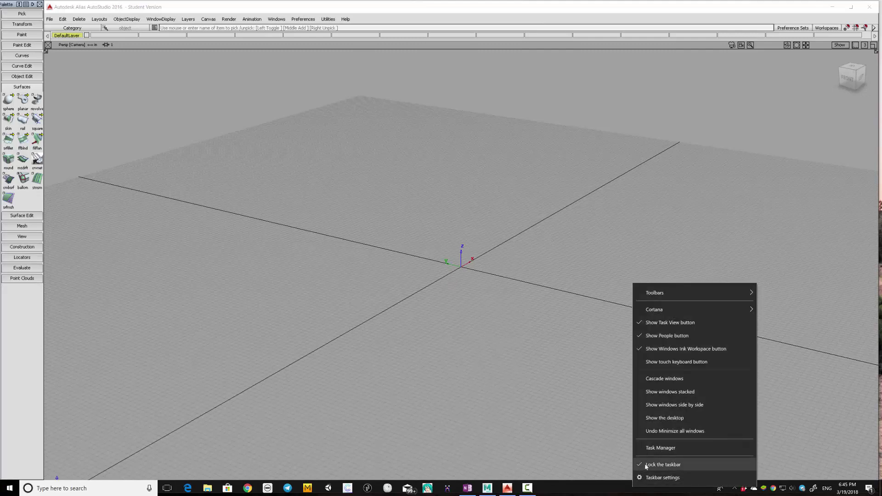
left_click(660, 465)
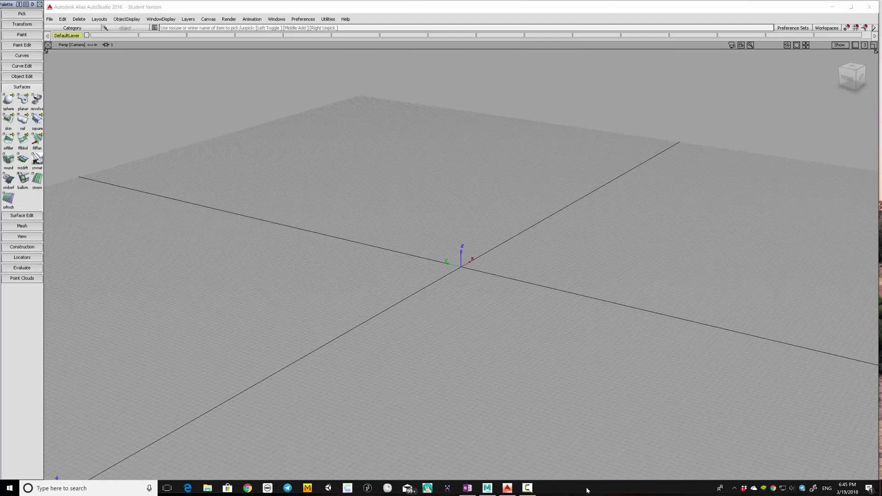
left_click_drag(509, 398, 294, 281)
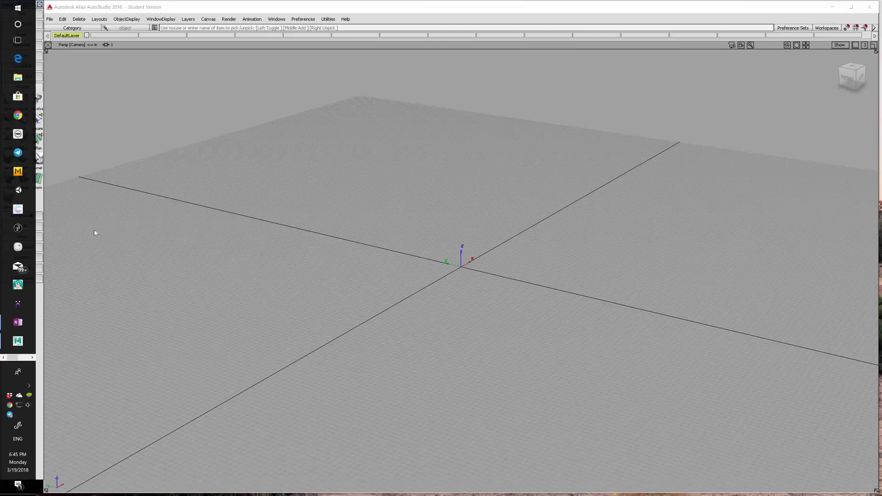
left_click_drag(181, 416, 1, 301)
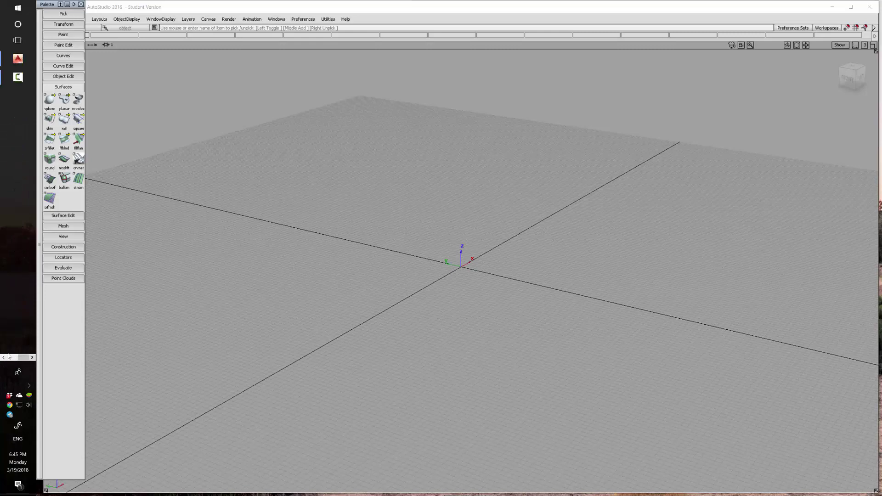
- Turn on automatic hiding of the Windows taskbar in desktop mode in the taskbar settings
left_click(31, 358)
left_click(4, 358)
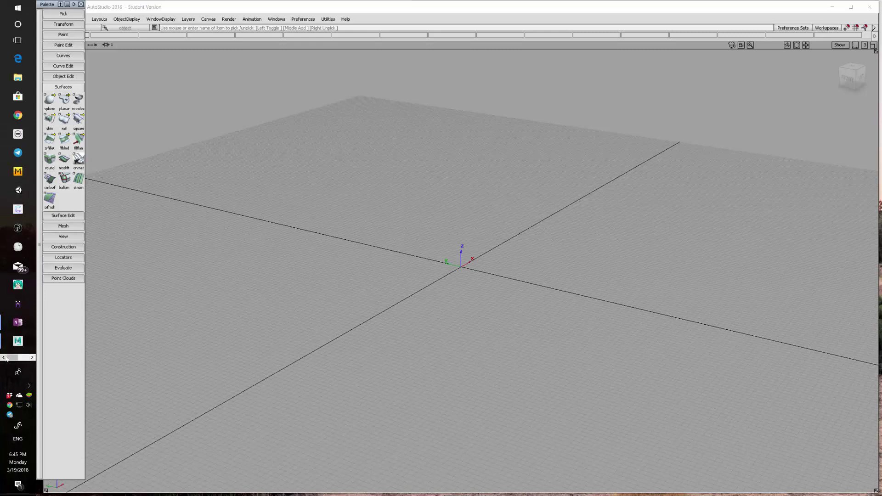
left_click(31, 358)
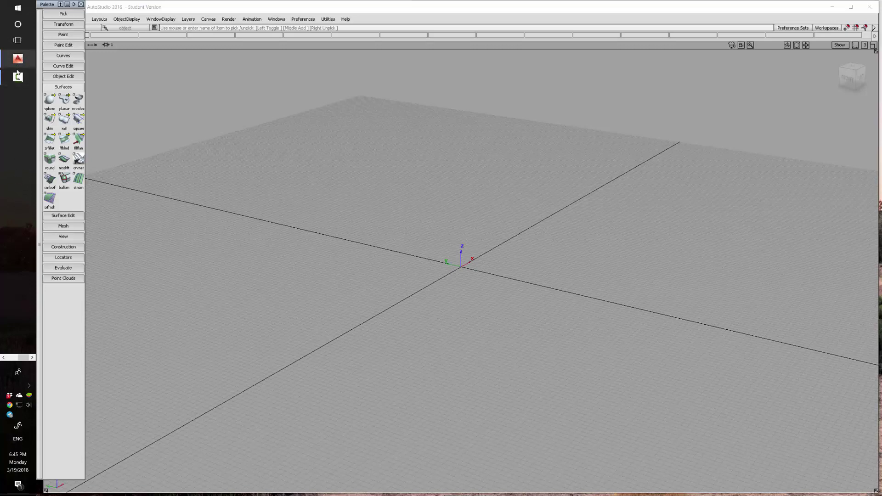
right_click(18, 168)
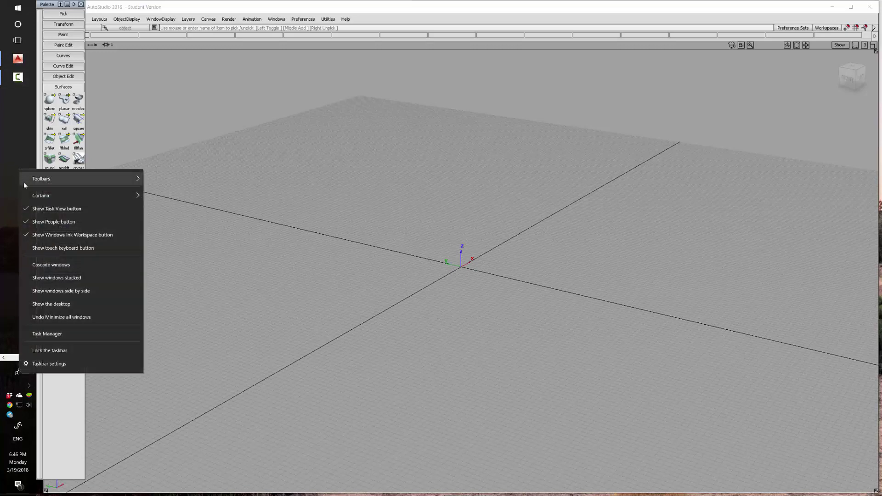
left_click(47, 364)
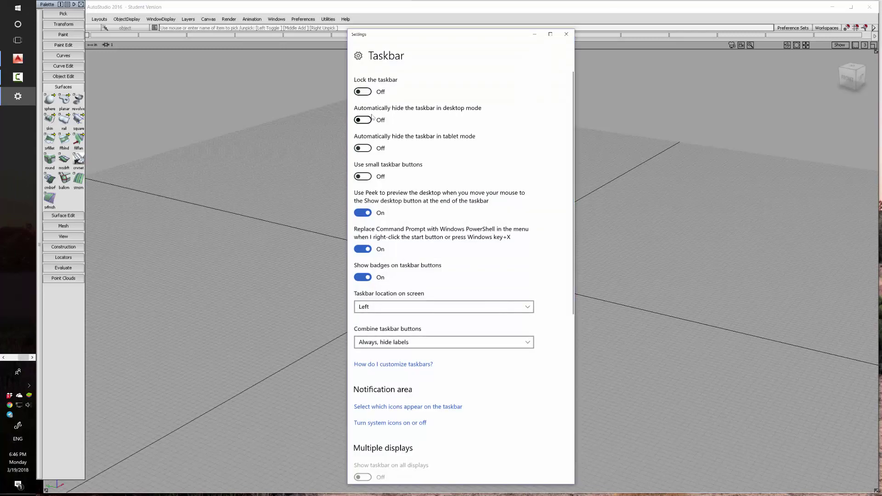
left_click(365, 120)
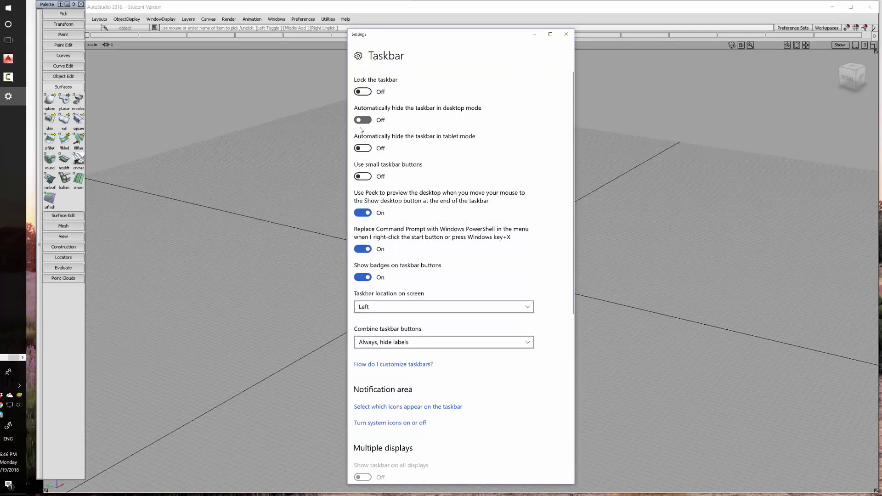
left_click(567, 34)
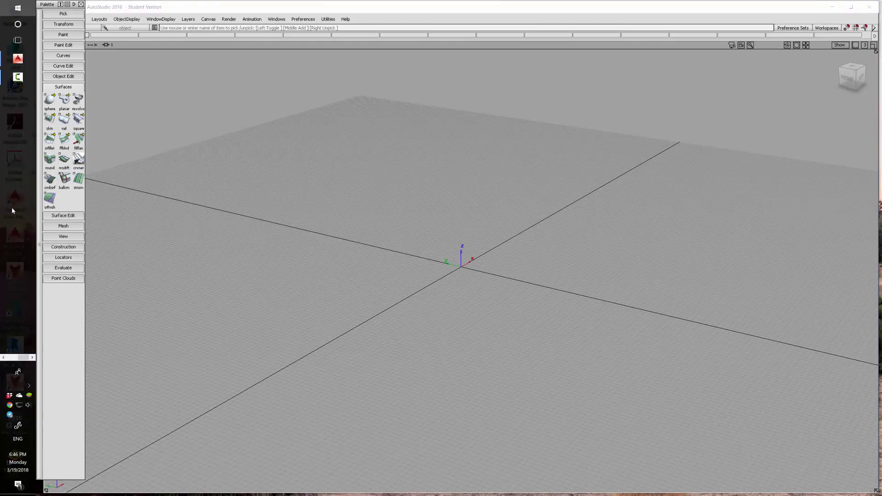
- Bring up the hidden taskbar with the Start menu to check it, and dismiss it again
key("super")
key("super")
key("super")
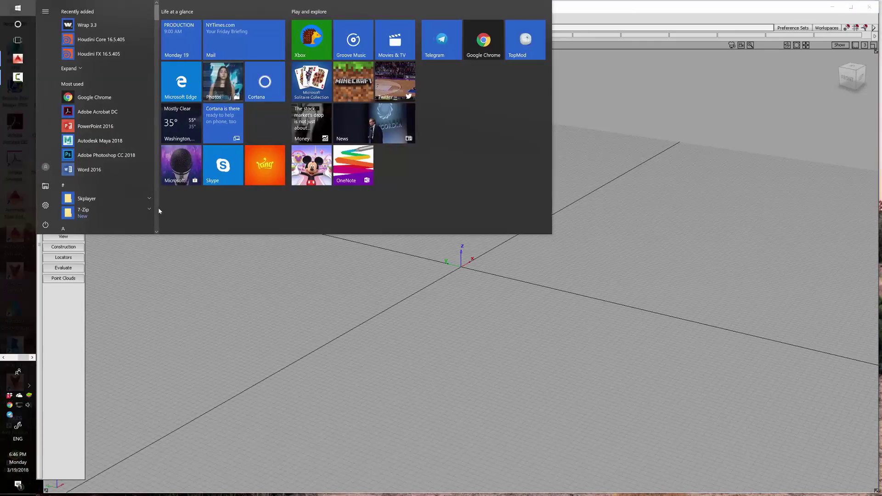
left_click(240, 269)
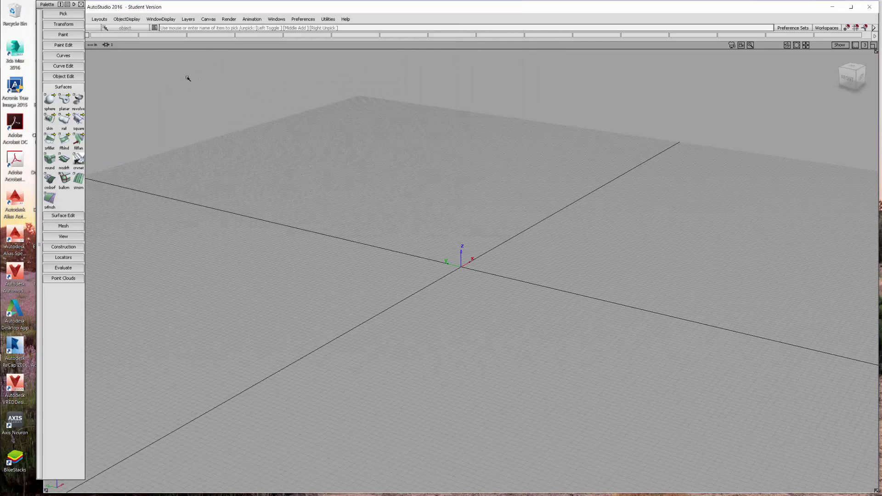
- Move the tool palette off the window's edge and stretch the Alias window to the screen's left and right edges, leaving a strip below it
left_click_drag(48, 4, 191, 74)
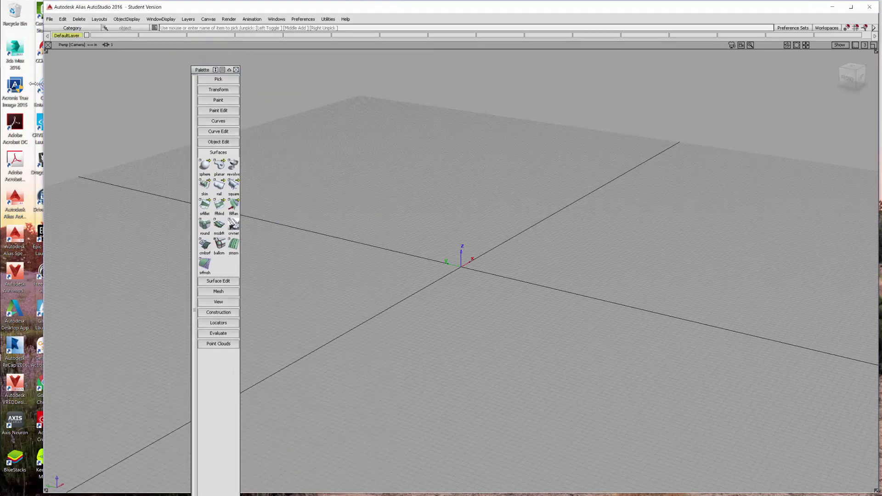
left_click_drag(42, 84, 3, 85)
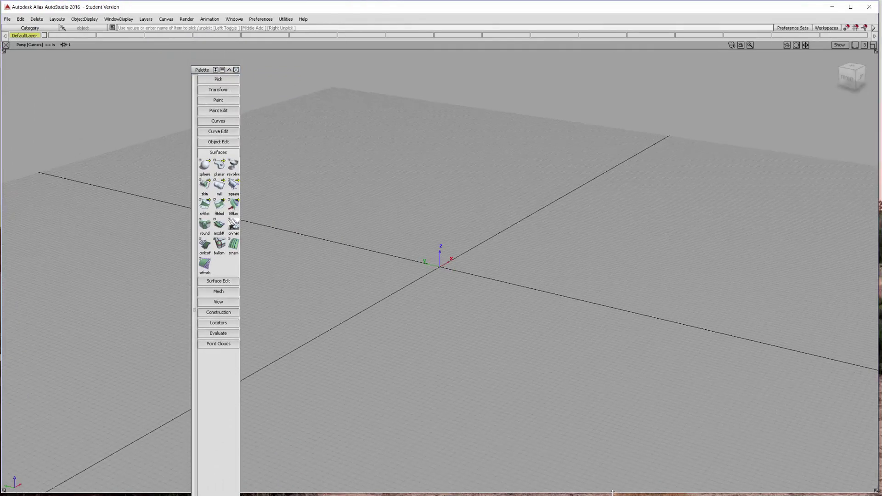
mouse_move(613, 492)
left_mouse_down()
mouse_move(613, 467)
mouse_move(613, 486)
left_mouse_up()
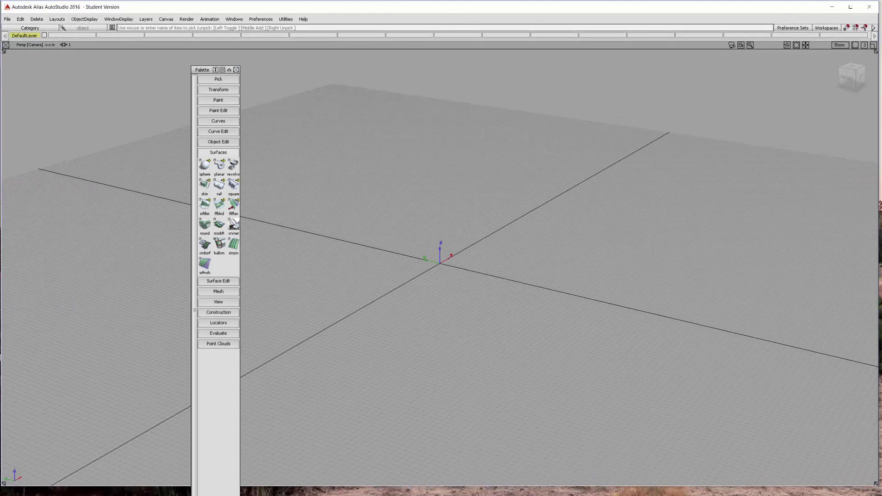
left_click_drag(878, 372, 880, 373)
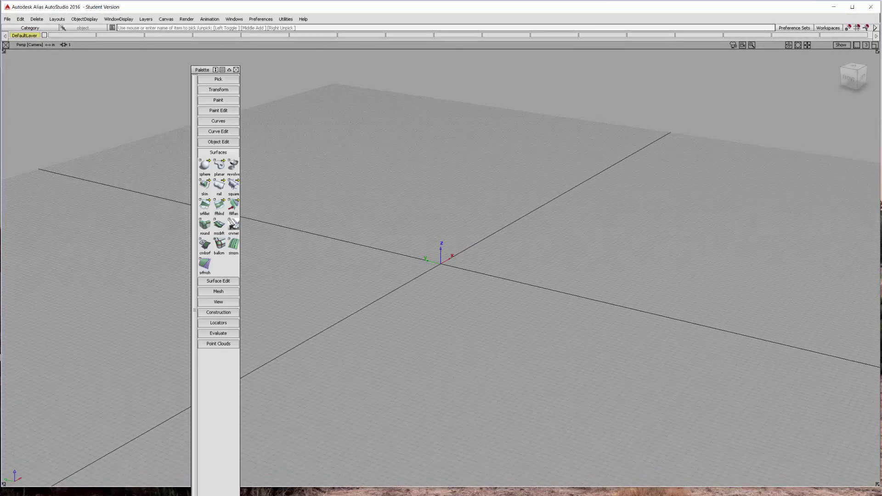
- Reshape the tool palette into a wide horizontal strip and place it along the bottom of the screen with its tool icons showing
left_click_drag(201, 69, 770, 111)
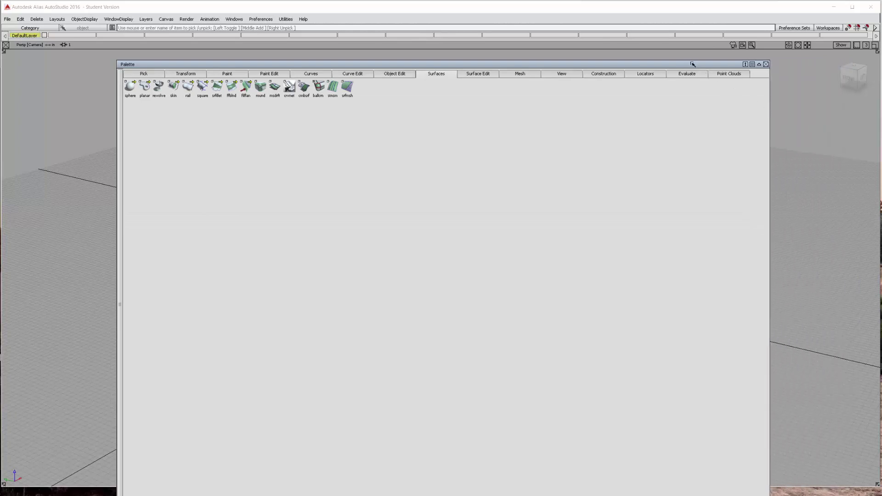
left_click_drag(693, 64, 461, 473)
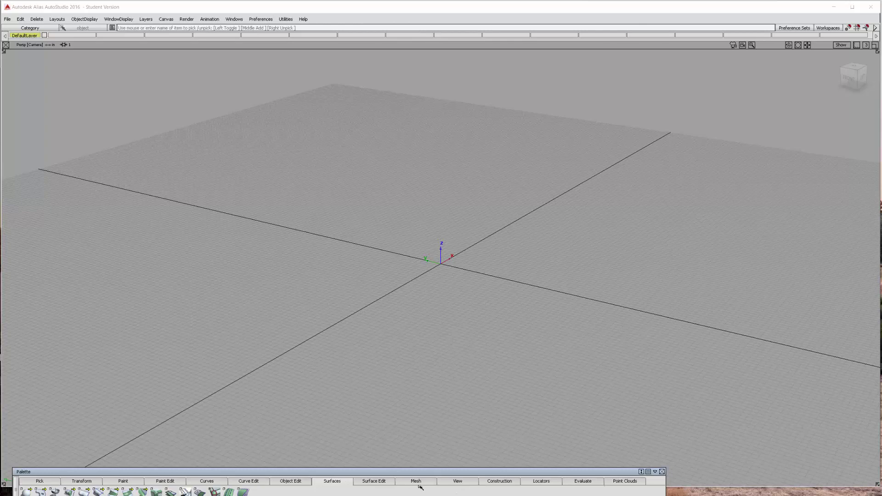
left_click_drag(422, 475, 409, 485)
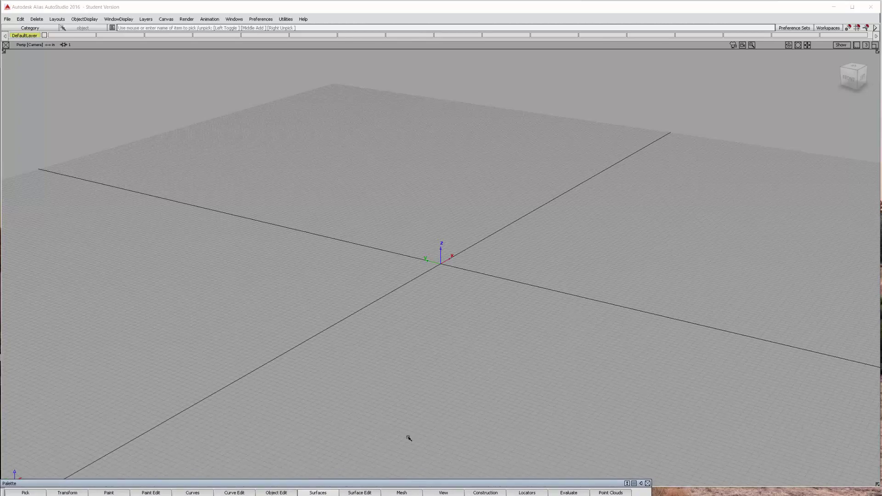
left_click_drag(414, 485, 435, 455)
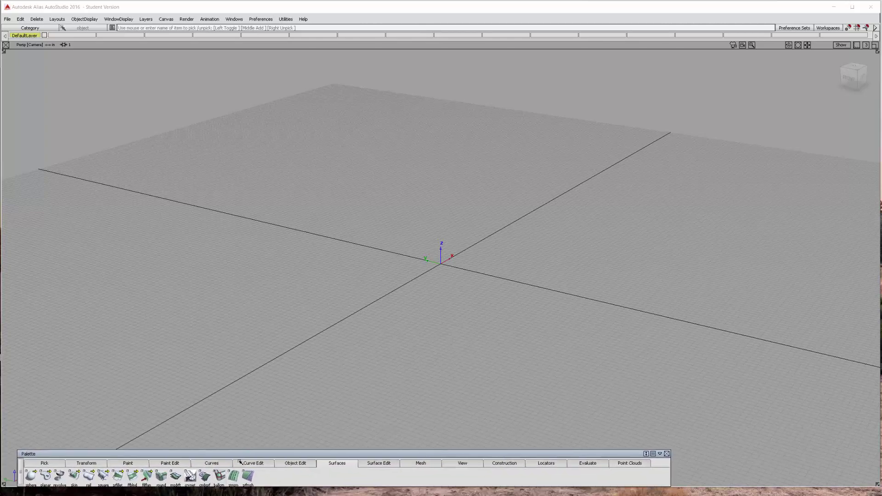
left_click_drag(244, 454, 230, 468)
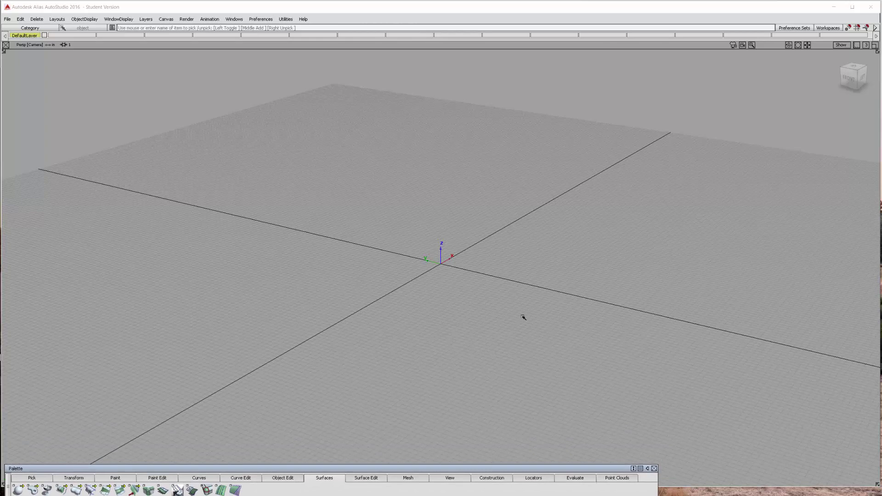
- Place a primitive cube close to the origin in the perspective view
left_click(40, 479)
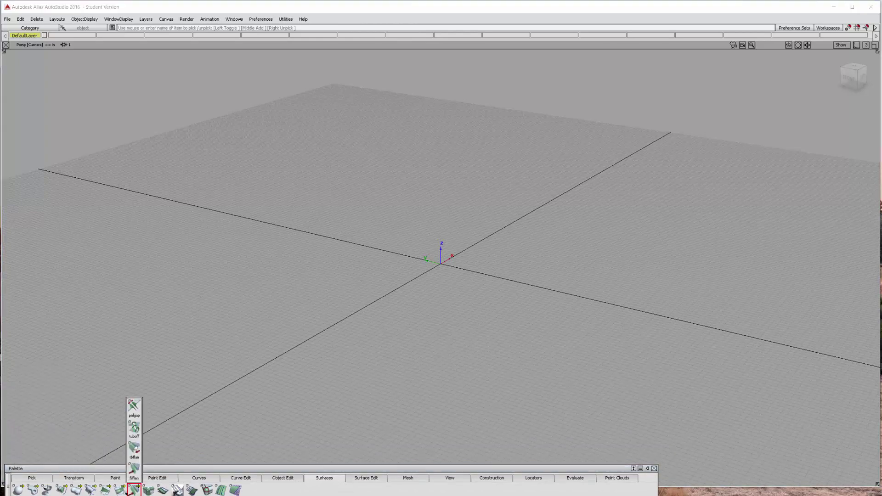
left_click(324, 478)
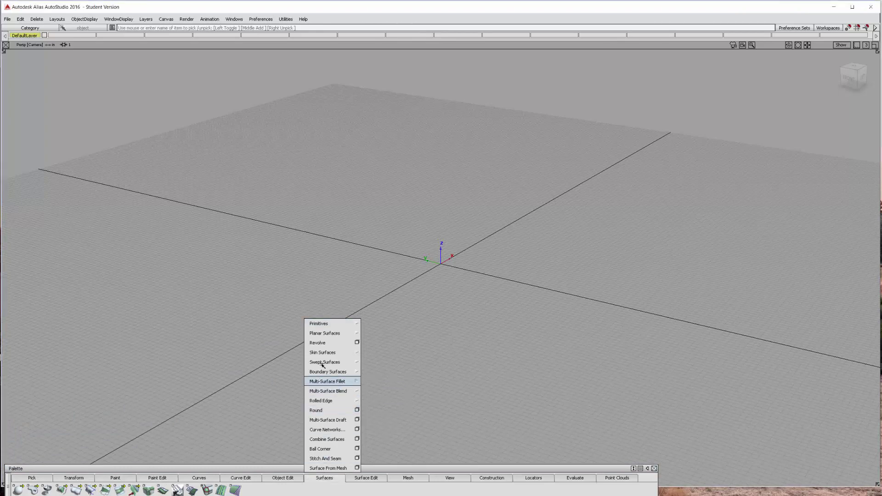
mouse_move(339, 325)
left_click(371, 362)
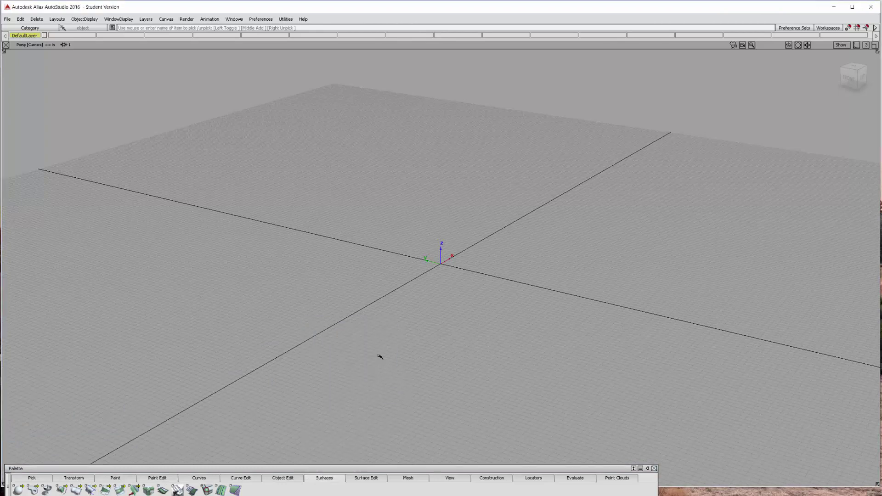
left_click(430, 239)
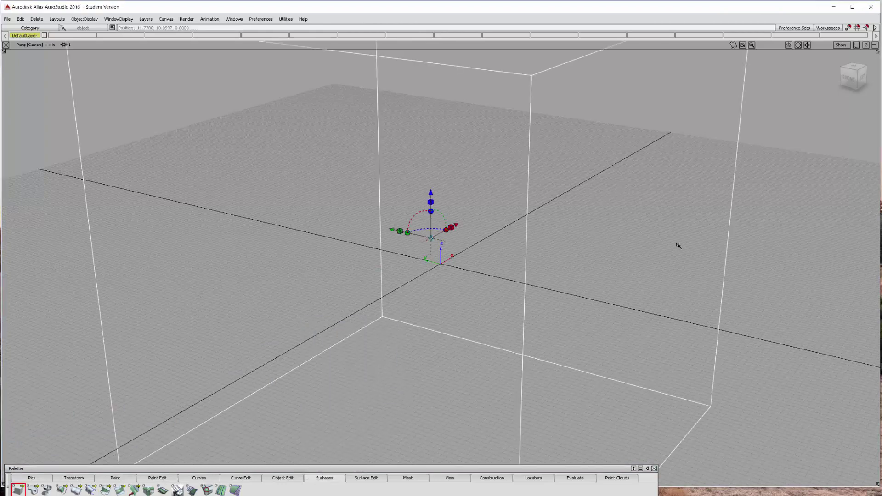
right_click_drag(721, 246, 183, 144, "alt+shift")
mouse_move(317, 257)
left_mouse_down("alt+shift")
mouse_move(329, 239)
mouse_move(330, 252)
left_mouse_up("alt+shift")
right_click_drag(637, 231, 542, 238, "alt+shift")
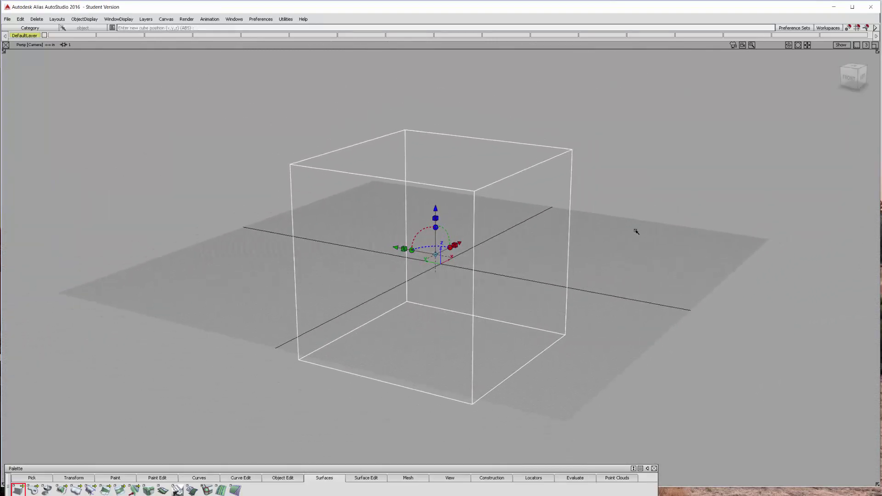
- Display the cube shaded and deselect it
key("5")
mouse_move(636, 289)
left_mouse_down("alt+shift")
mouse_move(600, 285)
mouse_move(620, 290)
mouse_move(645, 225)
left_mouse_up("alt+shift")
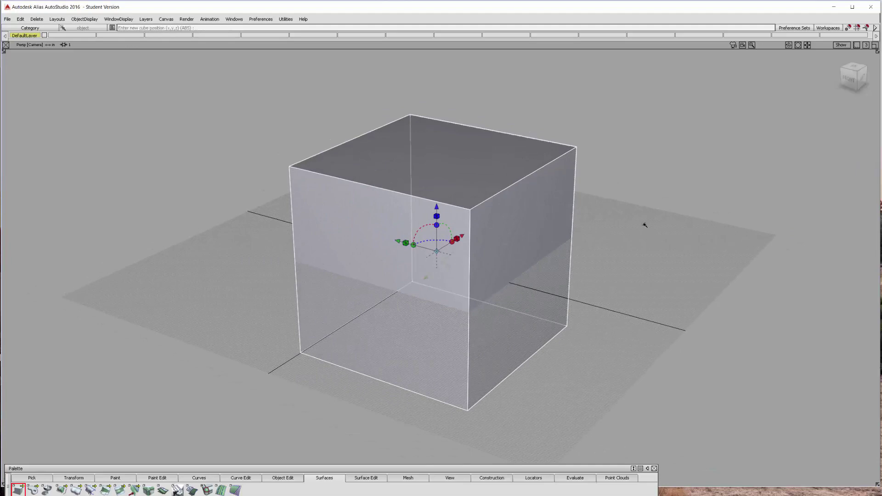
left_click_drag(648, 187, 634, 271, "ctrl+shift")
middle_click_drag(634, 272, 607, 273, "alt+shift")
right_click_drag(286, 151, 271, 153, "alt+shift")
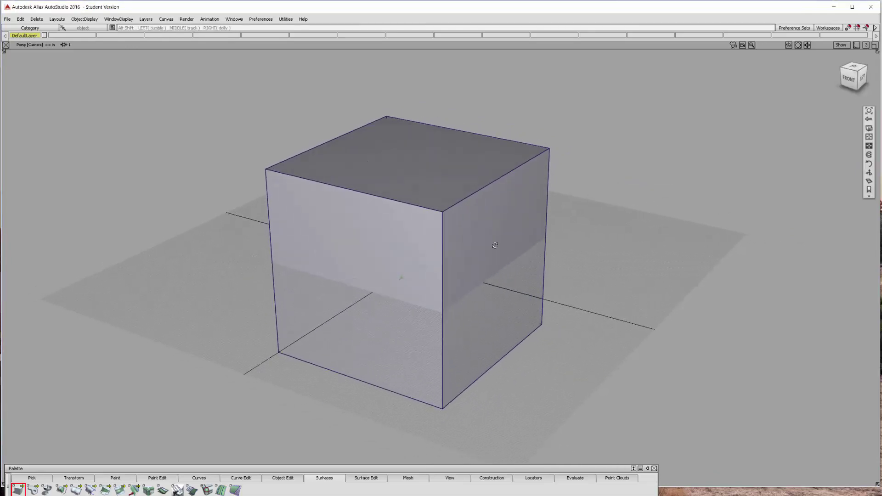
left_click_drag(493, 258, 501, 252, "alt+shift")
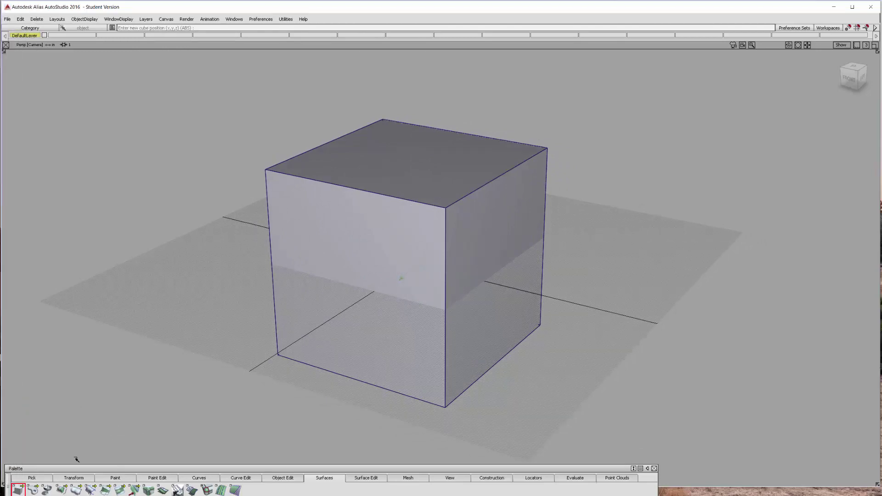
- Select the cube as an object and clear the selection with Pick Nothing
left_click(40, 480)
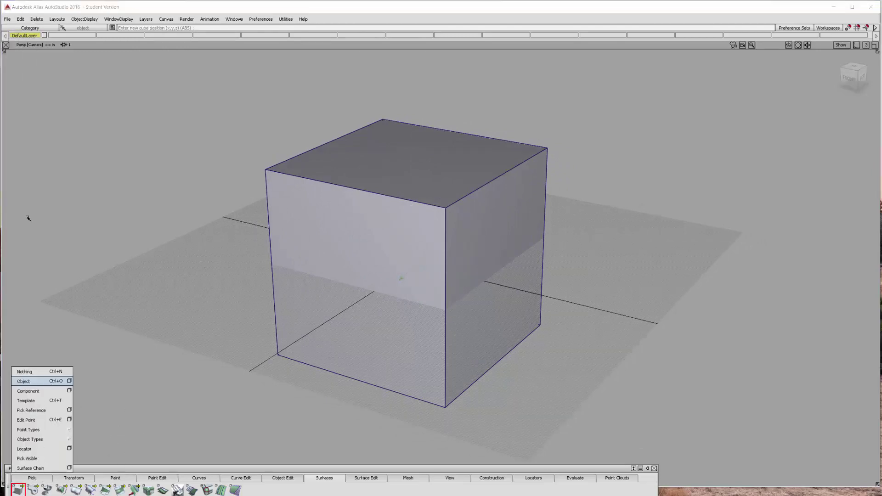
left_click(49, 380)
left_click(341, 260)
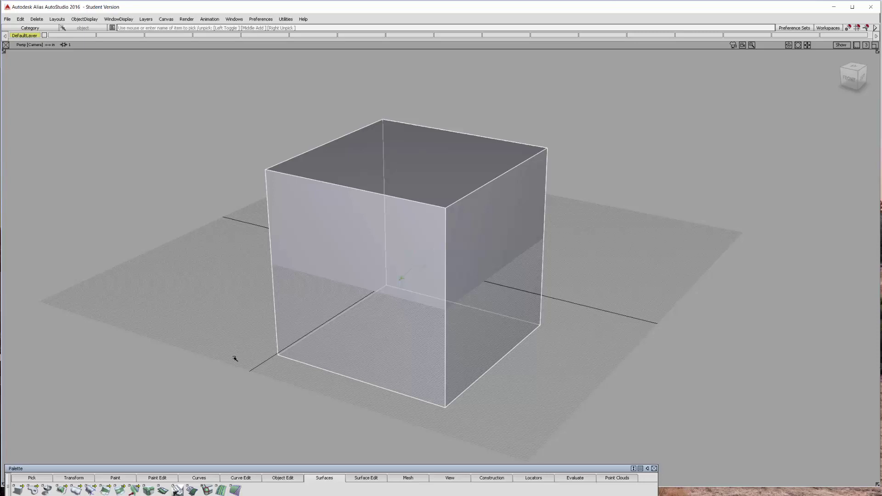
left_click(39, 479)
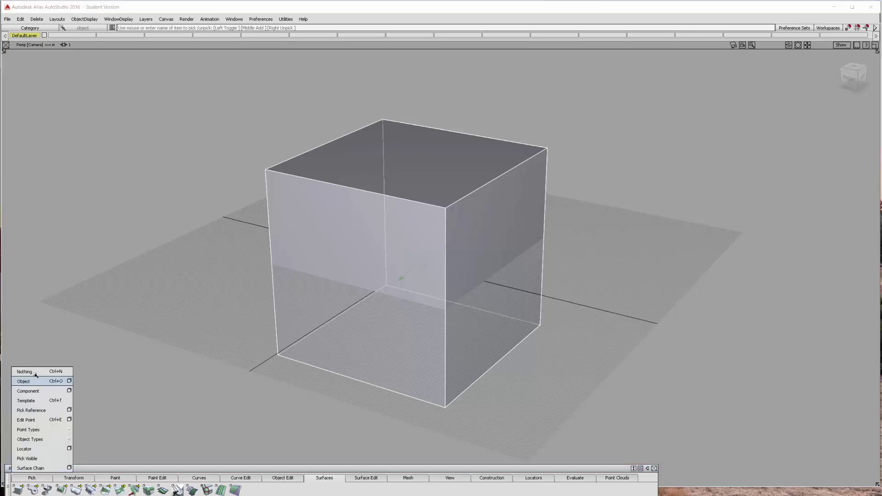
left_click(48, 375)
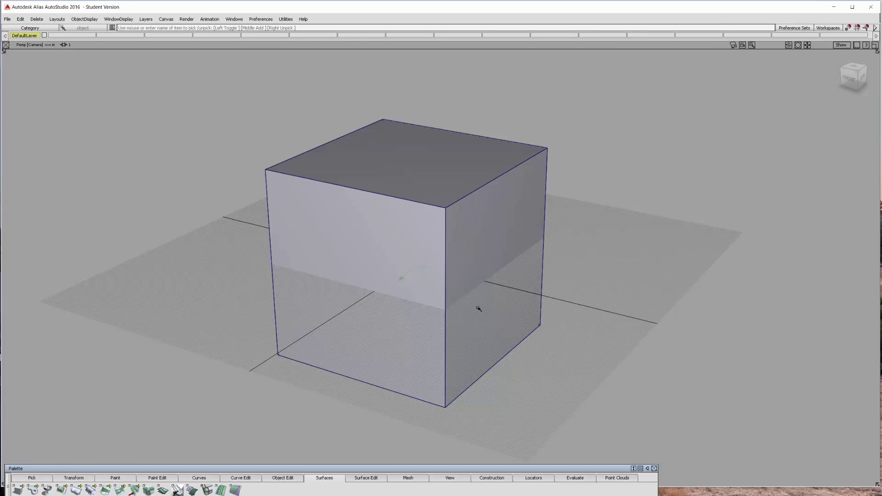
- Reselect the cube and look through the pick and paint tools of the palette
left_click(526, 260)
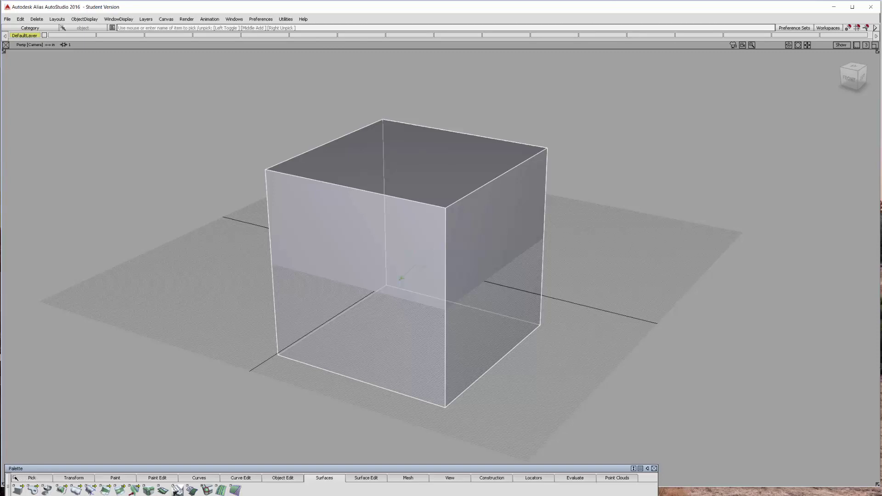
left_click(41, 478)
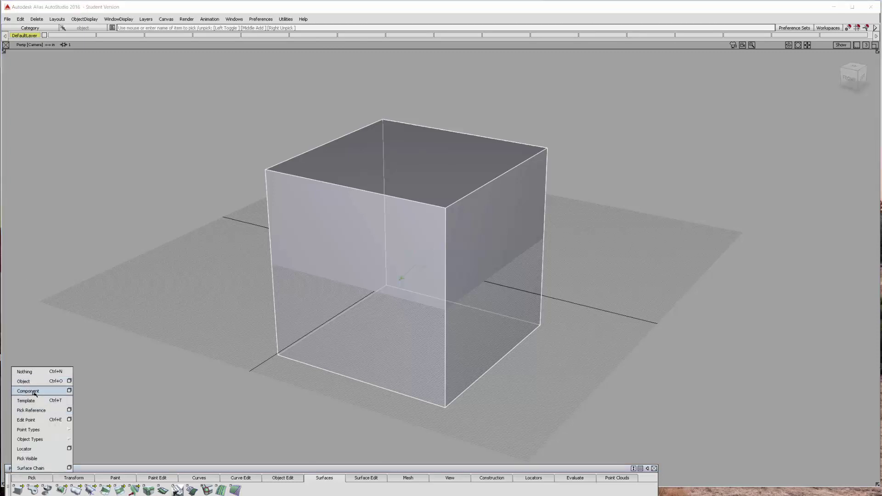
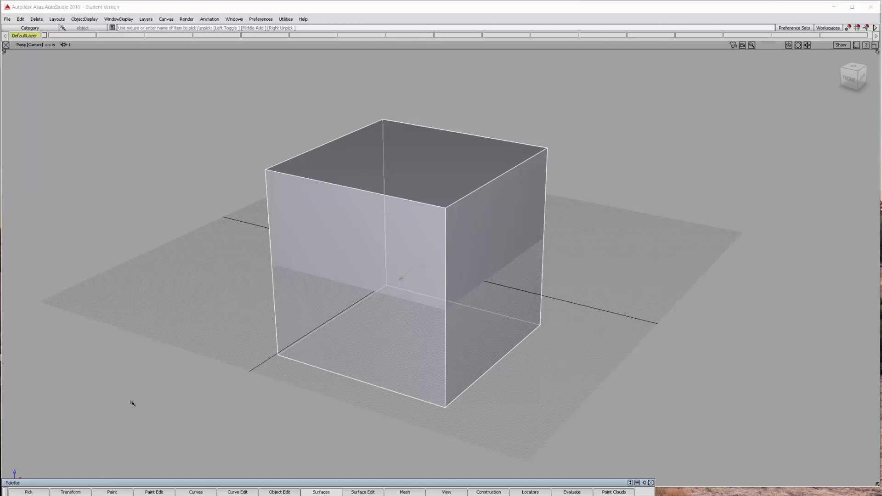
left_click(122, 492)
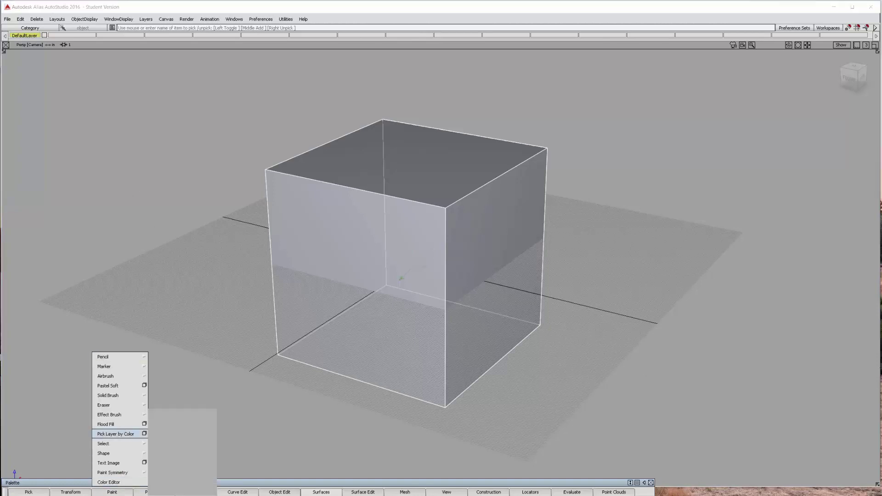
left_click(29, 492)
left_click(154, 492)
left_click(155, 250)
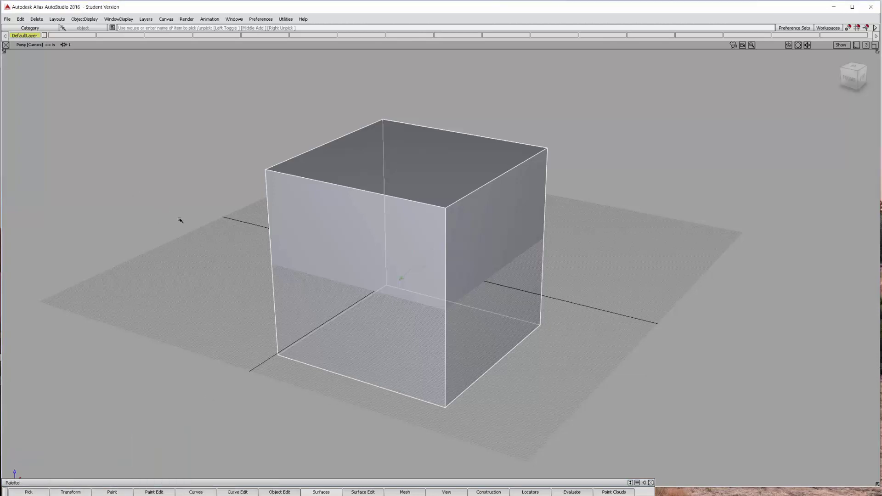
- Deselect the cube, pick it again as an object, and clear the selection once more
left_click(31, 492)
left_click(38, 388)
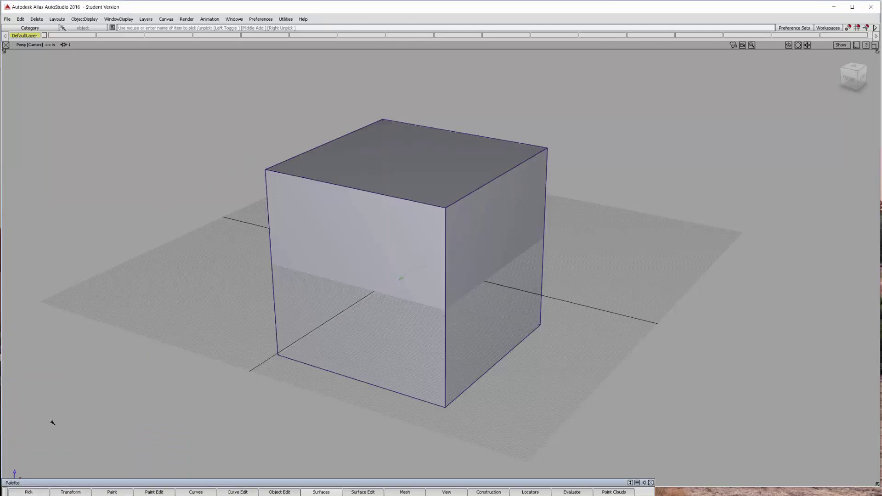
left_click(25, 492)
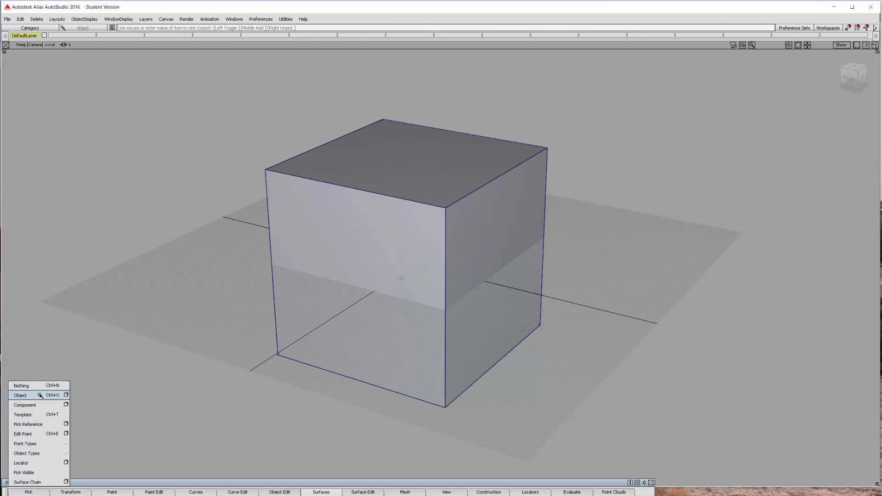
left_click(23, 393)
left_click(382, 252)
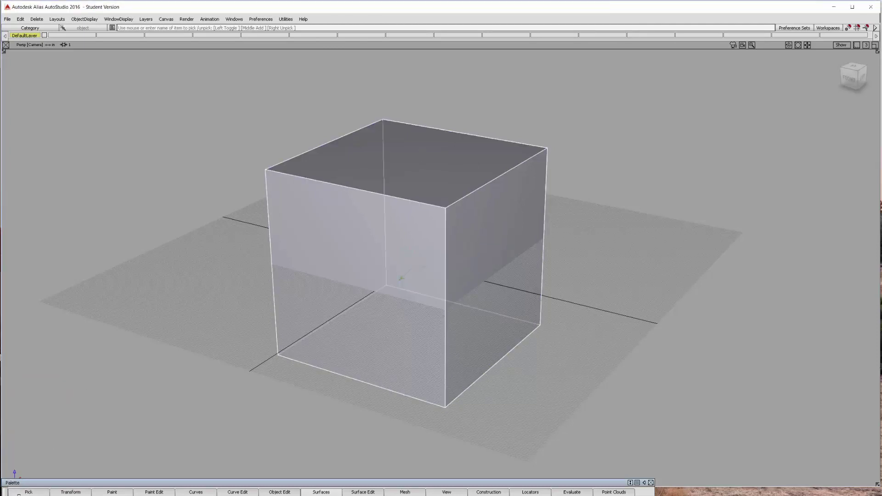
left_click(29, 492)
left_click(27, 387)
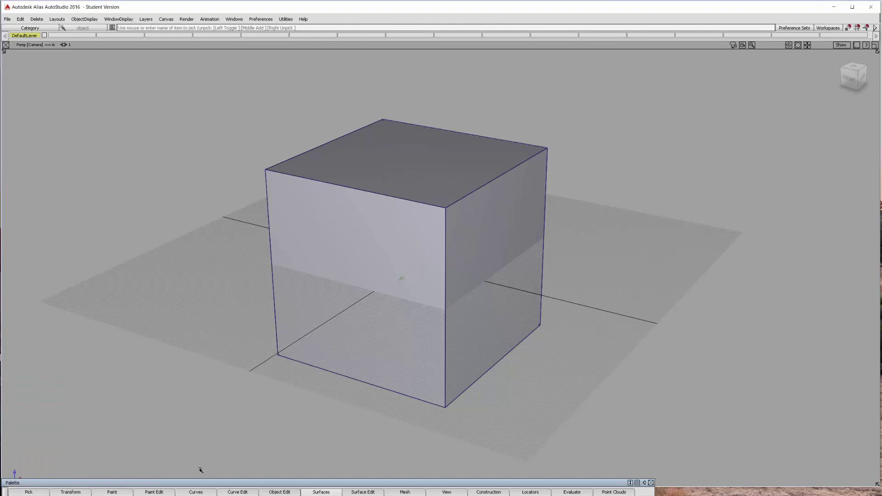
- Draw a long, straight CV curve from the grid's left edge past the cube, and view it from a lower angle
left_click(195, 492)
mouse_move(208, 443)
left_click(249, 443)
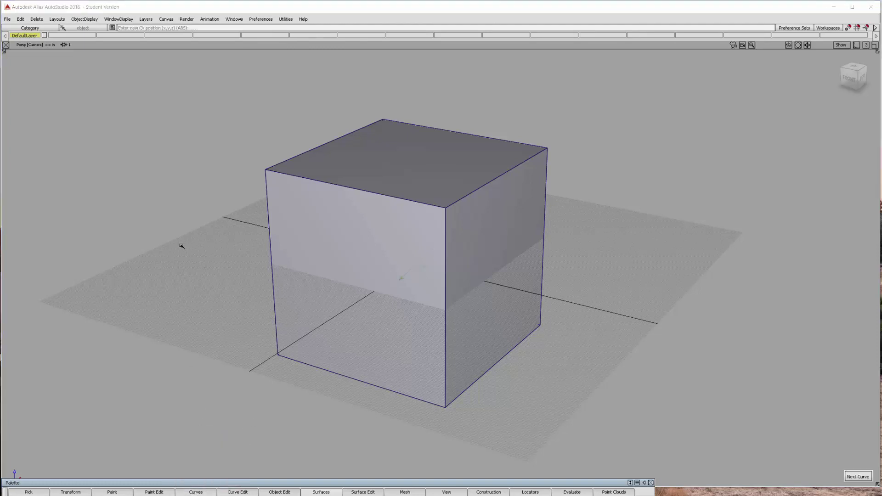
left_click(130, 267)
middle_click_drag(178, 341, 266, 370)
middle_click_drag(239, 179, 566, 317)
middle_click_drag(718, 251, 645, 238)
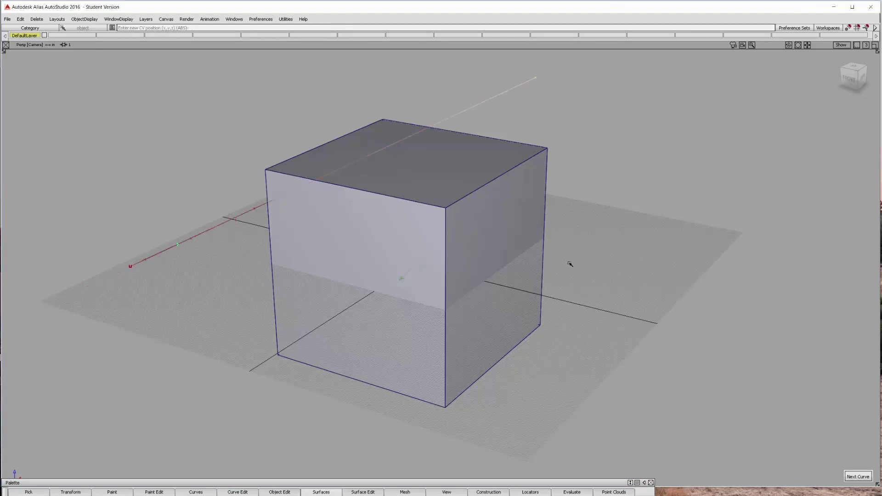
left_click_drag(570, 264, 540, 229, "alt+shift")
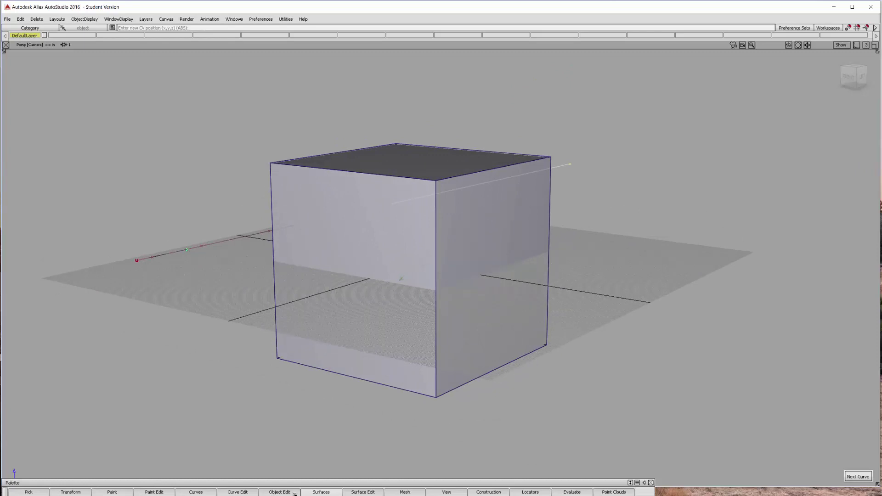
- Look through the object editing, surface editing and paint editing tools of the palette
left_click(309, 492)
left_click(279, 492)
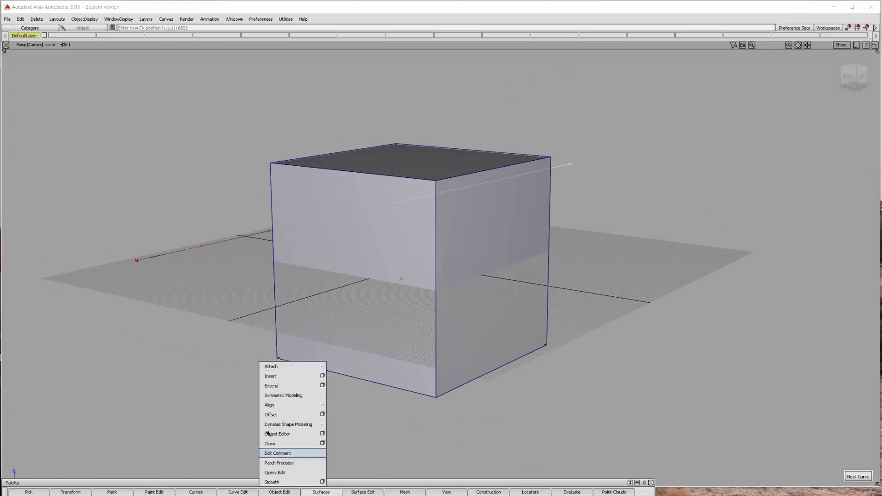
left_click(155, 492)
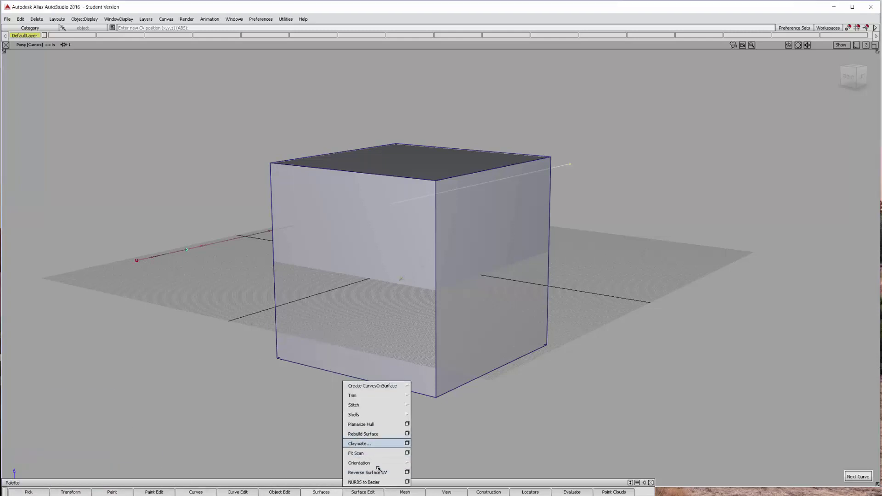
left_click(545, 342)
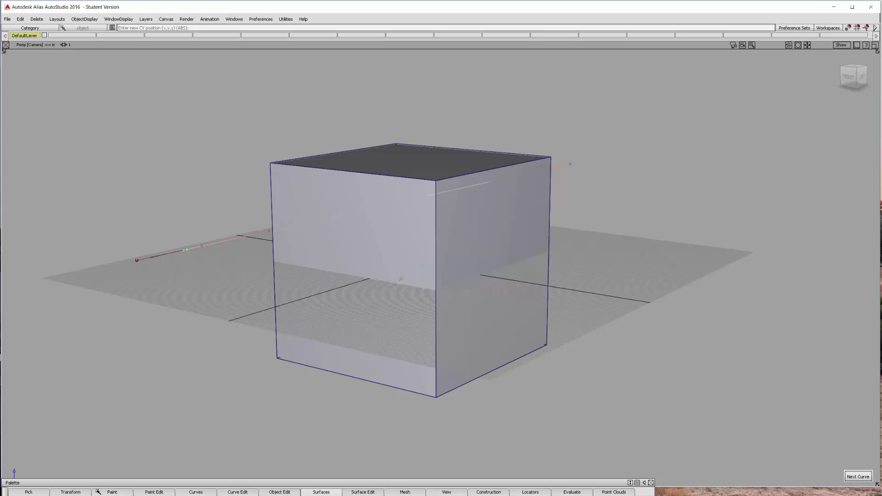
left_click(369, 493)
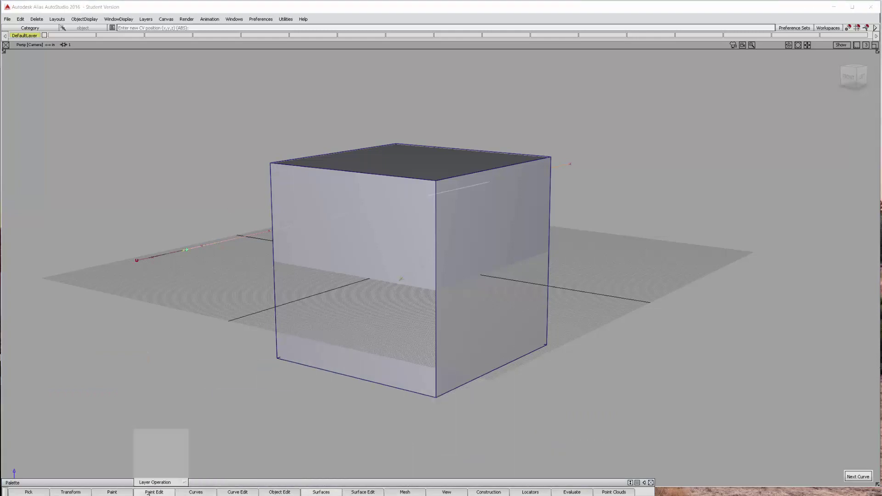
- Bend the curve by placing its last CV far below the grid beside the cube
right_click_drag(553, 407, 519, 455)
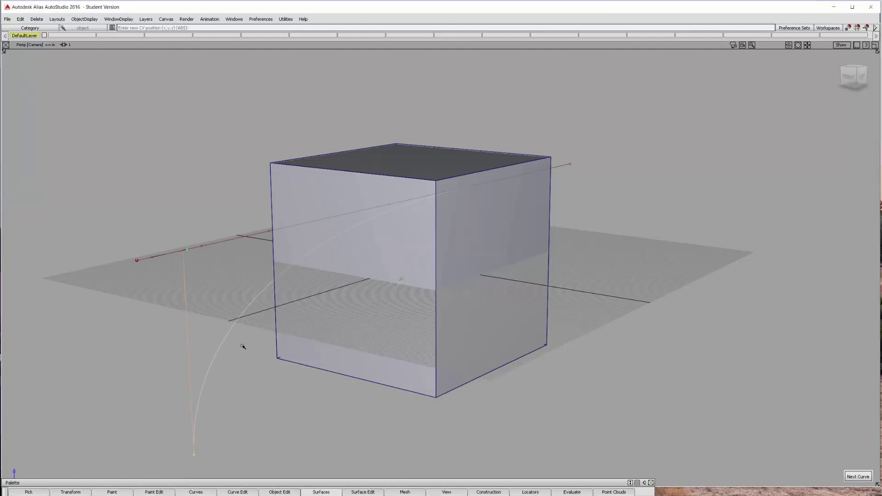
left_click_drag(225, 312, 174, 258, "alt+shift")
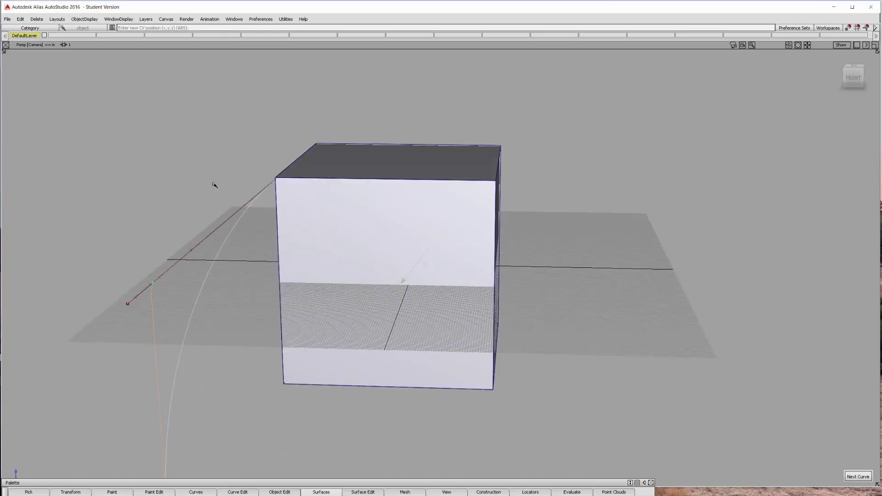
- Finish the curve, pick it as an object and delete it
left_click(30, 494)
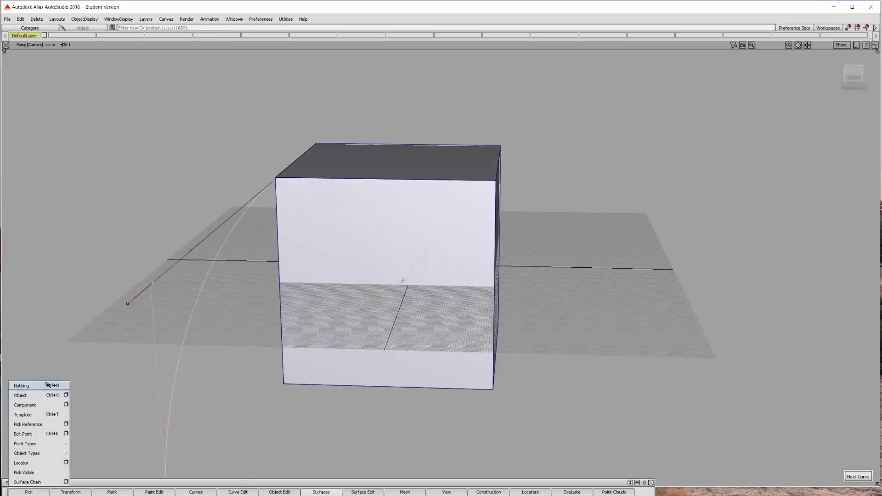
left_click(47, 386)
left_click(29, 493)
left_click(38, 389)
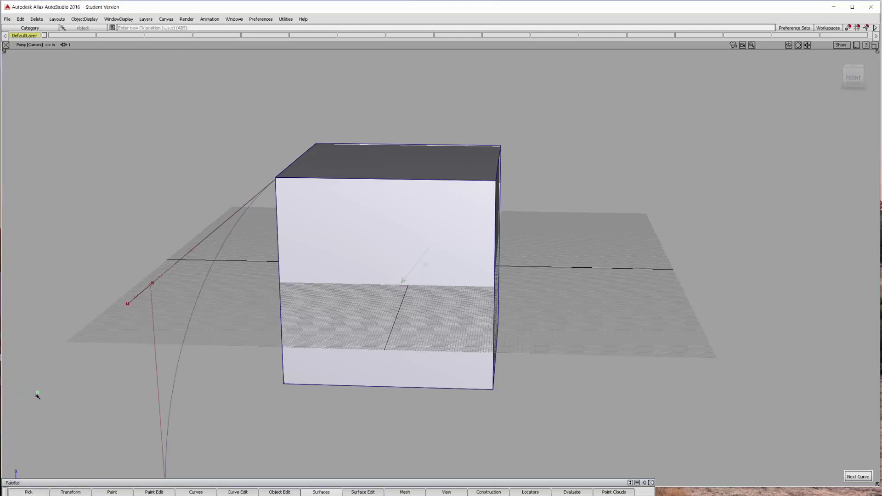
left_click(24, 493)
left_click(37, 393)
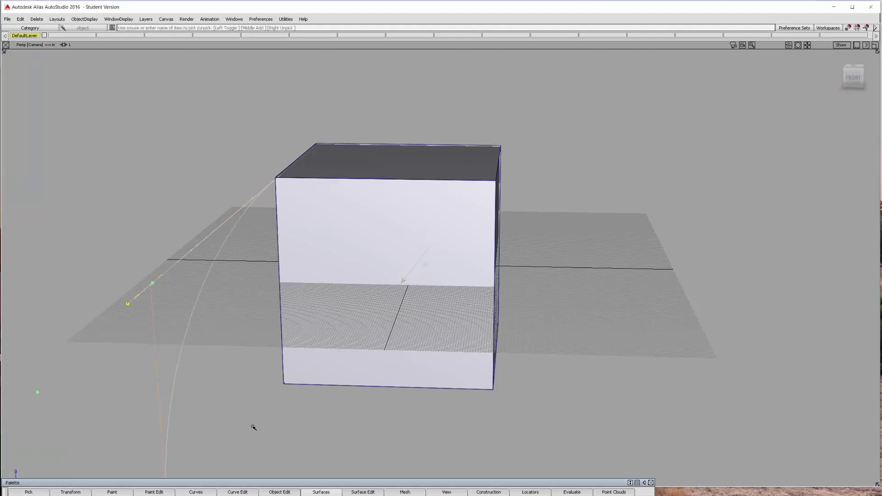
key("Delete")
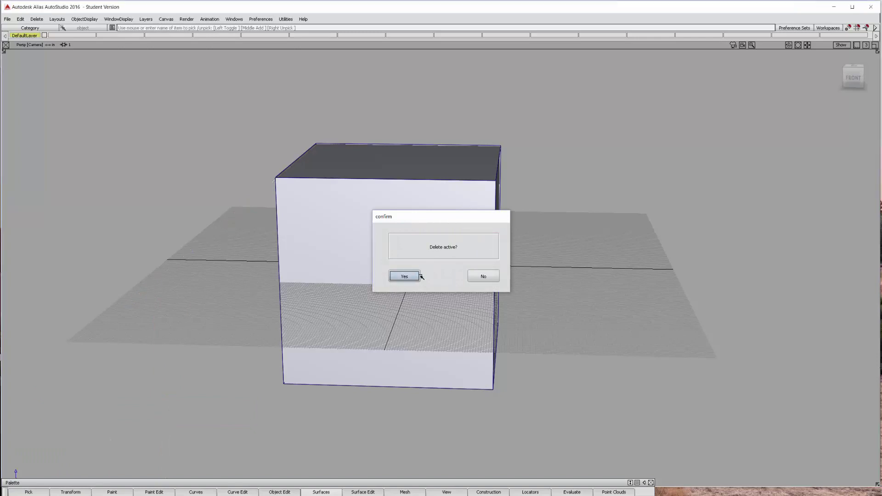
left_click(412, 277)
- Bring up the three marking menus over the perspective view, examine the pick commands and activate the Scale tool
left_click_drag(613, 299, 495, 297, "alt+shift")
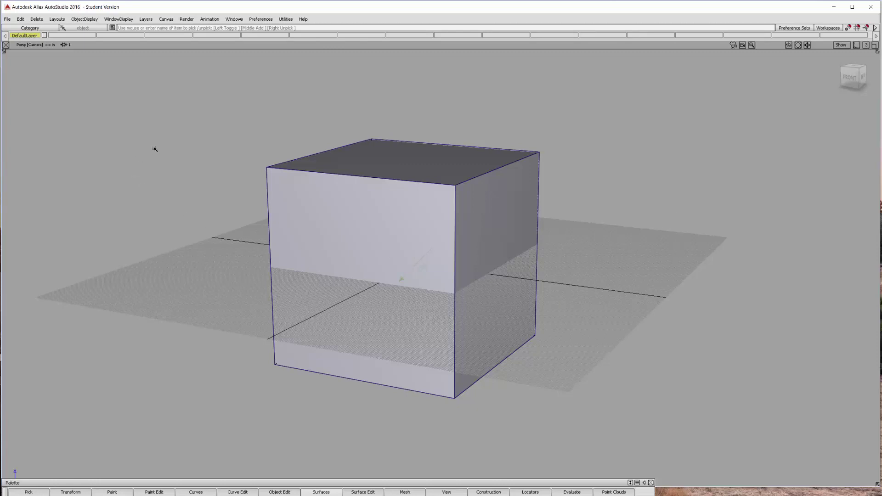
left_click(148, 146, "ctrl+shift")
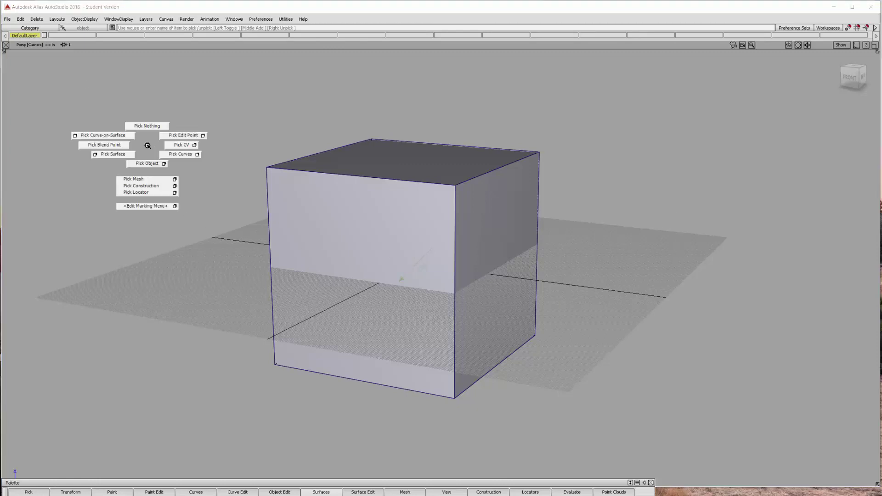
mouse_move(147, 139)
left_mouse_down("ctrl+shift")
mouse_move(131, 141)
mouse_move(145, 167)
mouse_move(148, 131)
mouse_move(167, 152)
mouse_move(128, 144)
mouse_move(160, 153)
mouse_move(132, 155)
mouse_move(141, 163)
mouse_move(132, 151)
mouse_move(150, 155)
left_mouse_up("ctrl+shift")
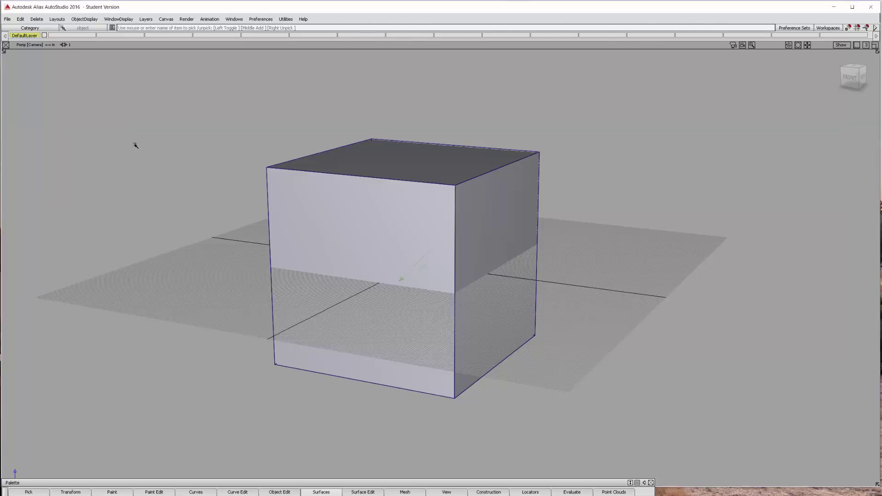
middle_click_drag(135, 145, 166, 144, "ctrl+shift")
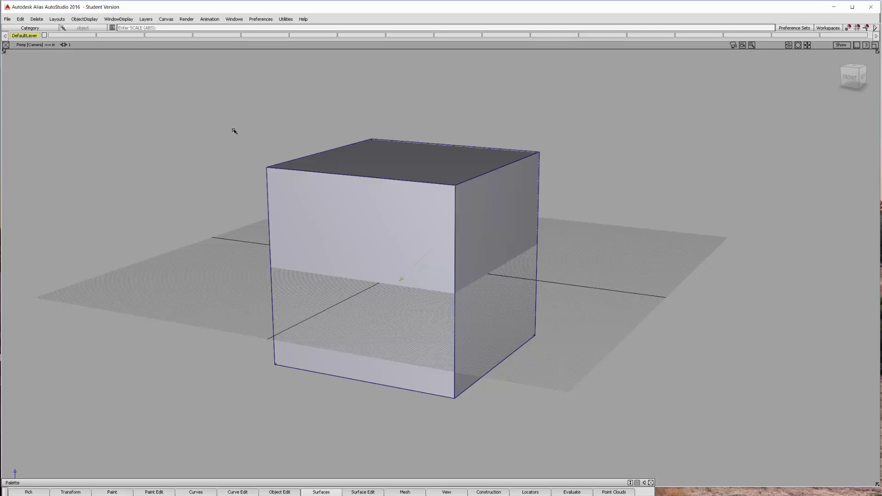
mouse_move(277, 110)
right_mouse_down("ctrl+shift")
mouse_move(306, 110)
mouse_move(283, 112)
mouse_move(164, 67)
mouse_move(263, 117)
mouse_move(282, 103)
right_mouse_up("ctrl+shift")
- Compare the marking menus with the palette's tool lists, including its layer operations
left_click_drag(551, 228, 591, 249, "alt+shift")
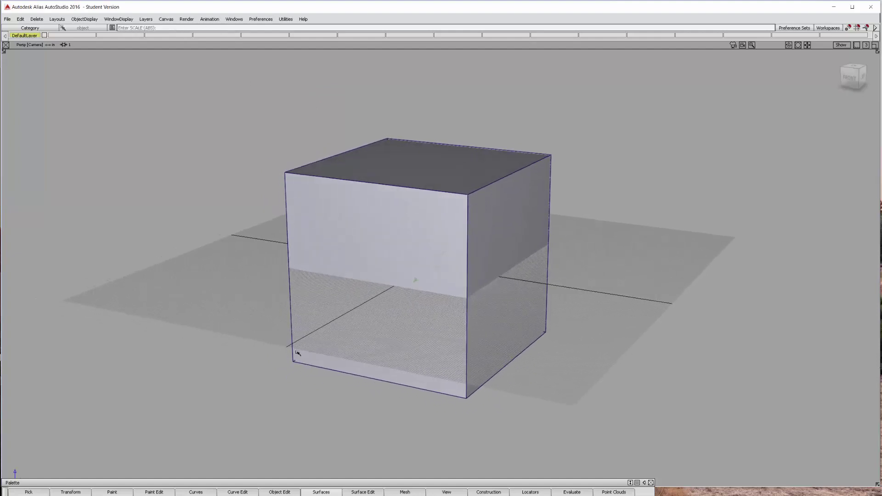
mouse_move(162, 159)
right_mouse_down("ctrl+shift")
mouse_move(89, 84)
mouse_move(161, 151)
right_mouse_up("ctrl+shift")
left_click_drag(155, 151, 92, 87, "ctrl+shift")
right_click_drag(162, 151, 162, 150, "ctrl+shift")
middle_click_drag(173, 150, 164, 164, "ctrl+shift")
left_click(28, 492)
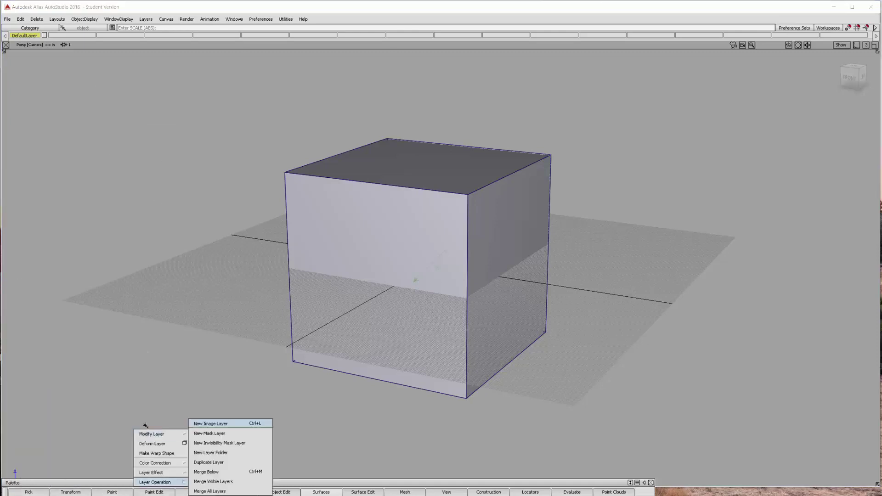
left_click_drag(46, 374, 178, 285)
- Select the cube using the marking menus and use the Set Pivot tool to move its pivot to a point beside it
left_click_drag(186, 151, 186, 165, "ctrl+shift")
middle_click_drag(191, 154, 193, 148, "ctrl+shift")
right_click_drag(193, 147, 224, 144, "ctrl+shift")
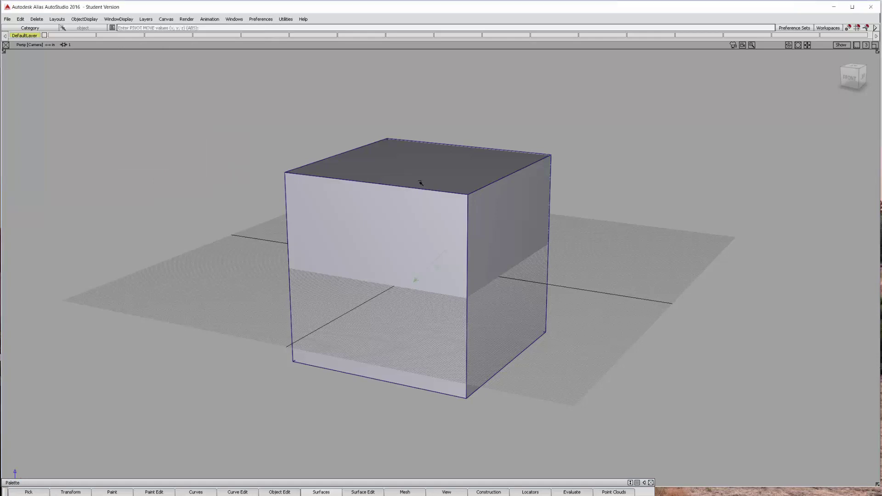
left_click(345, 180)
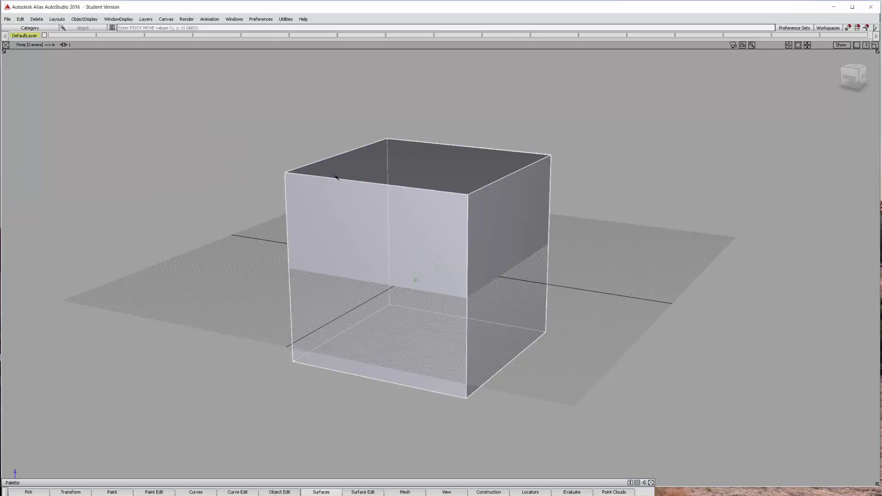
left_click_drag(339, 178, 317, 193)
middle_click_drag(317, 193, 260, 220)
- Display the cube's CVs and hulls and undo the last two trial changes
right_click_drag(278, 138, 282, 123, "ctrl+shift")
left_click_drag(450, 207, 354, 187)
right_click_drag(400, 110, 210, 283, "ctrl+shift")
key("ctrl+z")
key("ctrl+z")
- Activate the Rotate tool from the transform marking menu and orbit around the selected cube
right_click_drag(500, 282, 382, 274, "alt+shift")
left_click_drag(382, 274, 482, 219, "alt+shift")
mouse_move(520, 157)
middle_mouse_down("ctrl+shift")
mouse_move(653, 174)
mouse_move(665, 183)
middle_mouse_up("ctrl+shift")
middle_click_drag(670, 143, 654, 153, "ctrl+shift")
middle_click_drag(663, 133, 672, 148, "ctrl+shift")
left_click_drag(528, 203, 301, 240, "alt+shift")
left_click_drag(154, 146, 167, 127, "alt+shift")
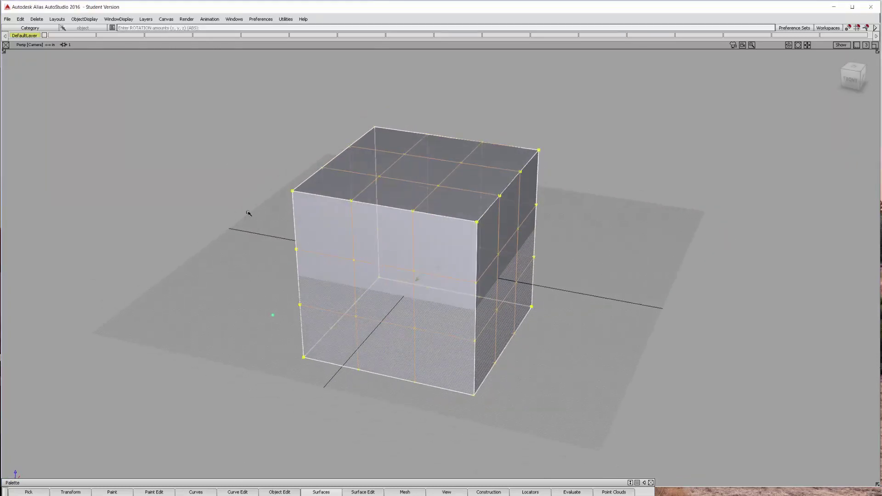
left_click_drag(248, 233, 238, 167, "alt+shift")
- Compare the transform marking menu with the palette's paint editing tools
middle_click(236, 165, "ctrl+shift")
left_click(154, 492)
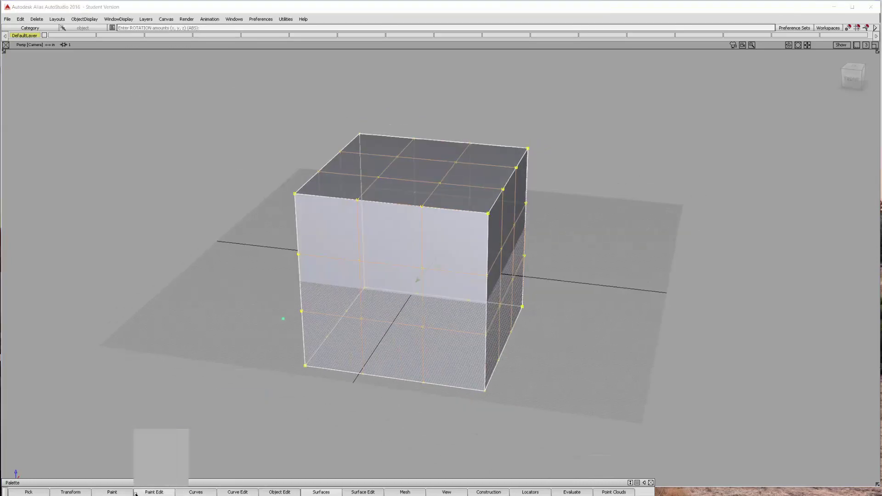
mouse_move(166, 482)
left_click(617, 366)
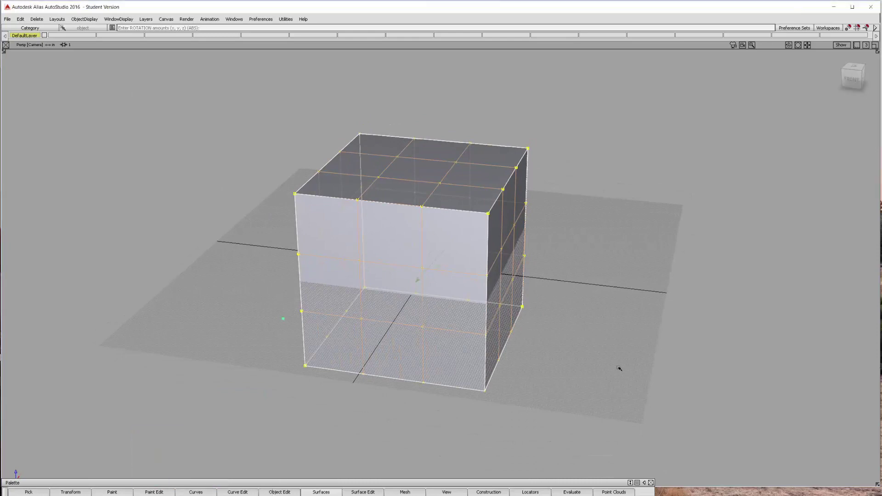
mouse_move(617, 366)
left_mouse_down("alt+shift")
mouse_move(574, 345)
mouse_move(582, 350)
left_mouse_up("alt+shift")
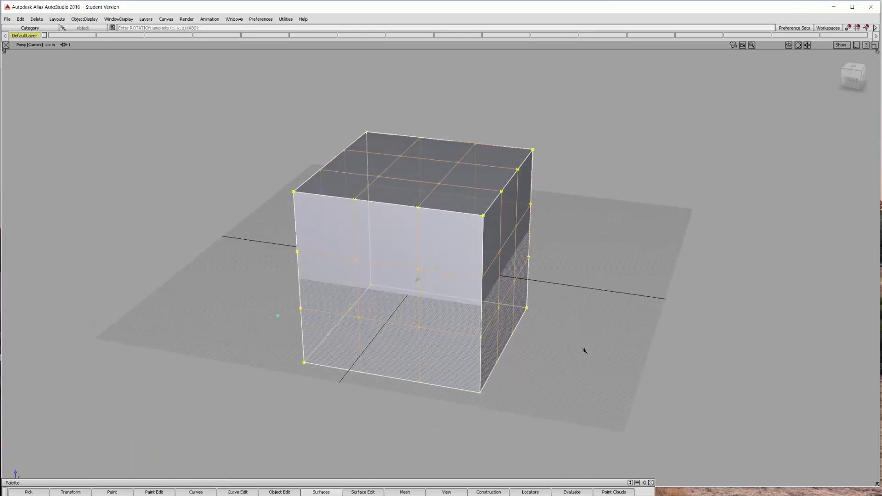